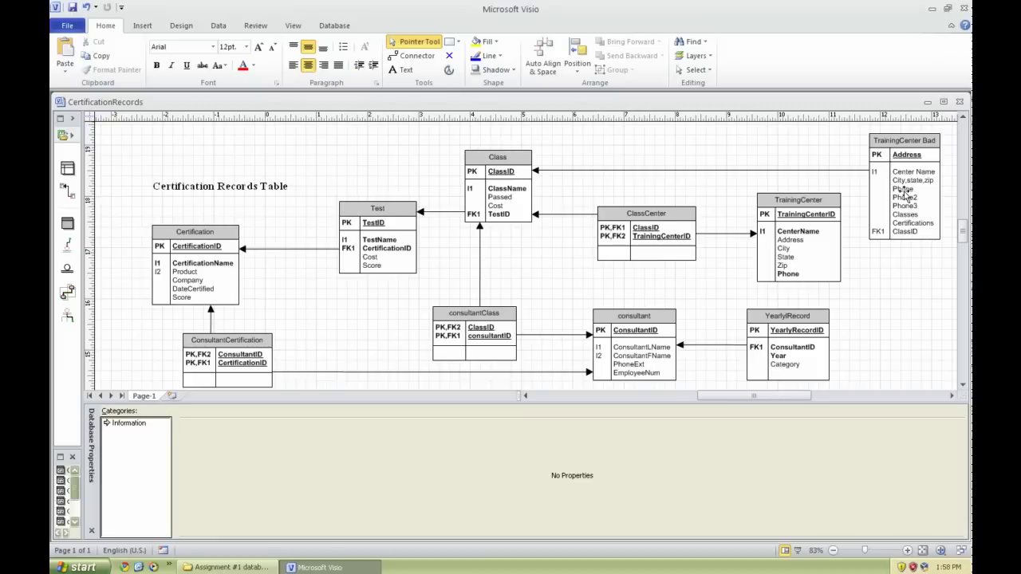
- Examine the columns of the TrainingCenter Bad table against those of the Class and Certification tables
click(903, 194)
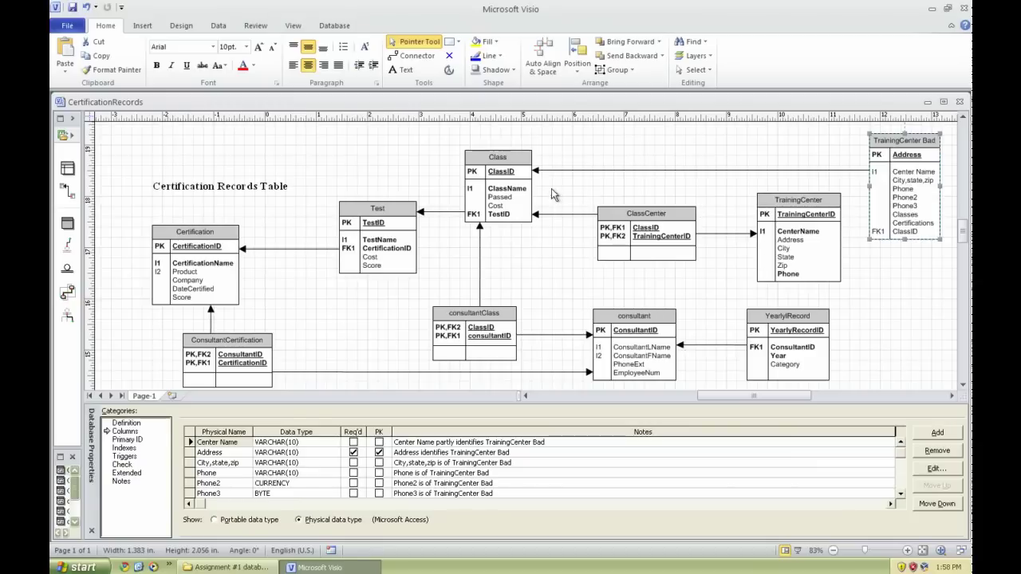
click(493, 174)
click(214, 256)
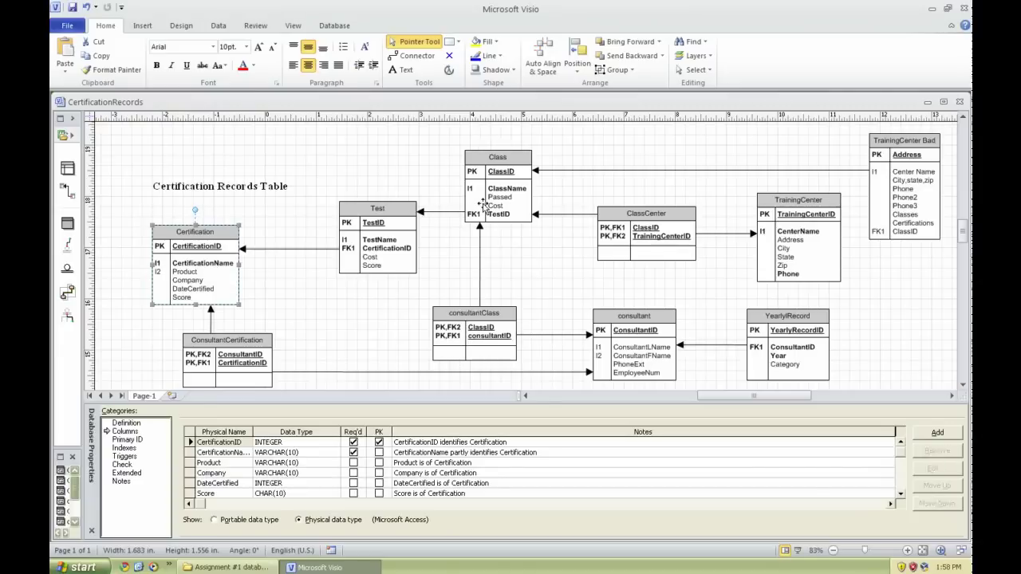
click(481, 205)
click(915, 209)
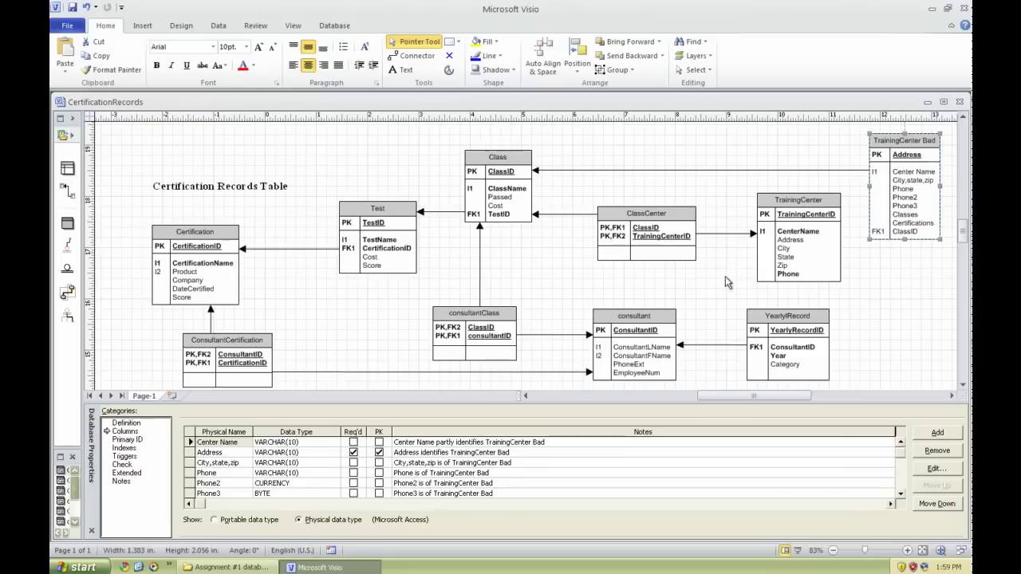
click(507, 200)
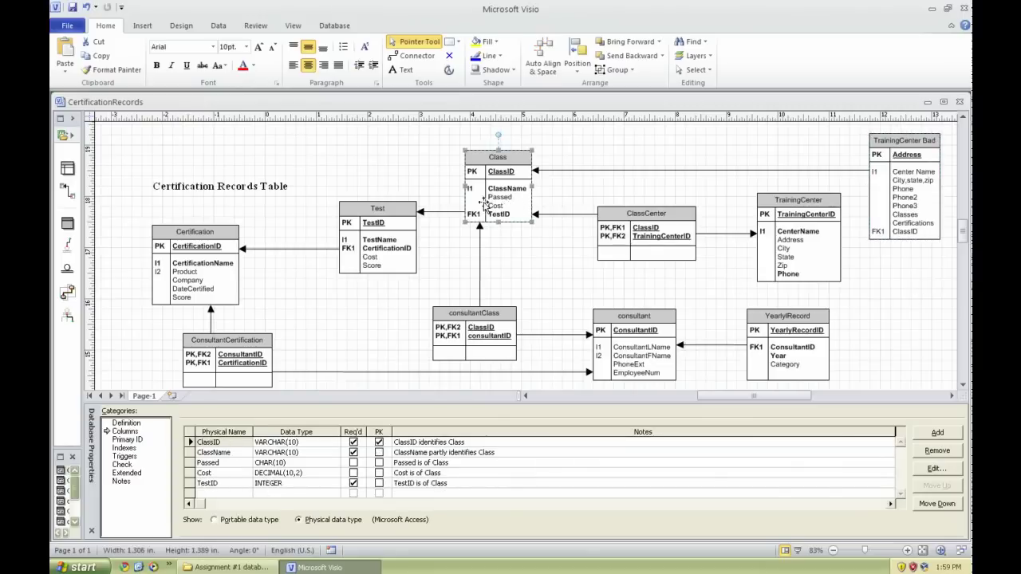
- Examine the columns and keys of the Test, consultant, yearly record, Class and Certification tables
click(367, 241)
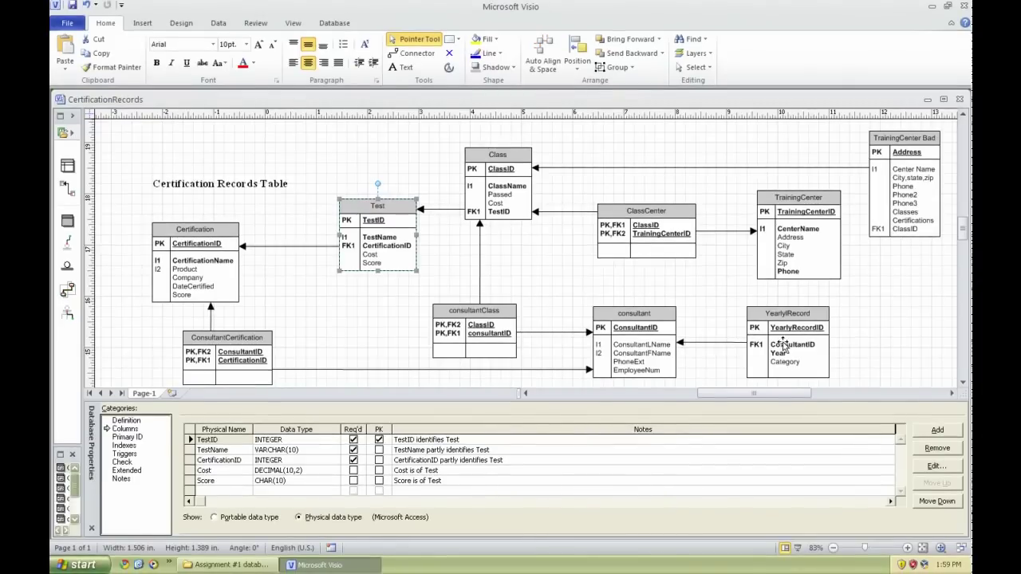
click(615, 331)
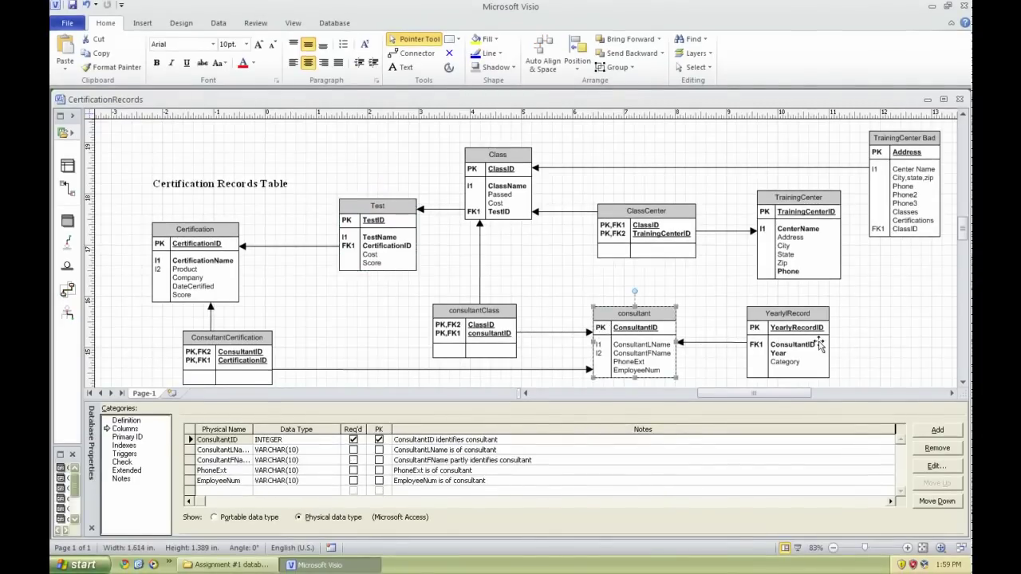
click(813, 345)
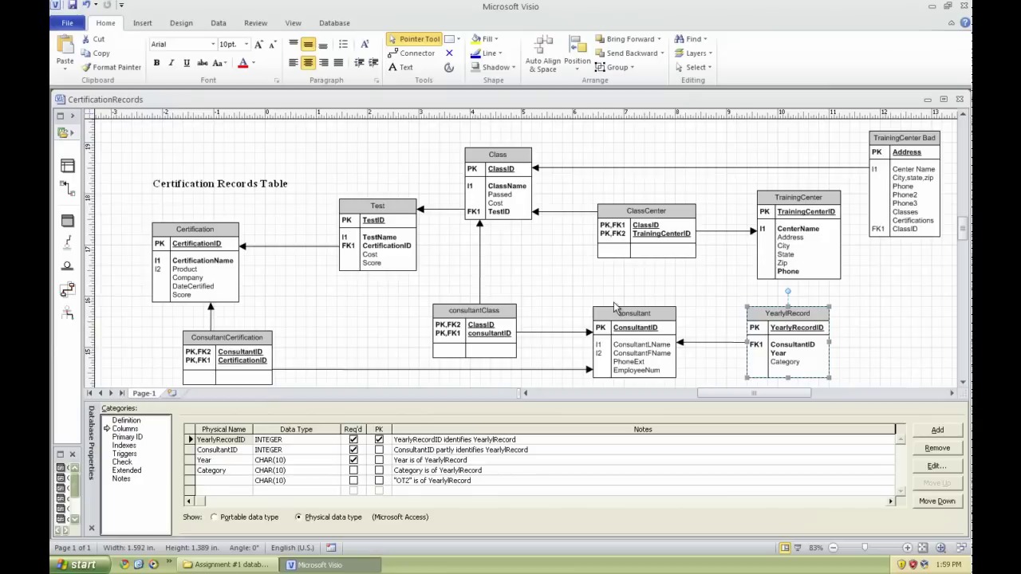
click(478, 201)
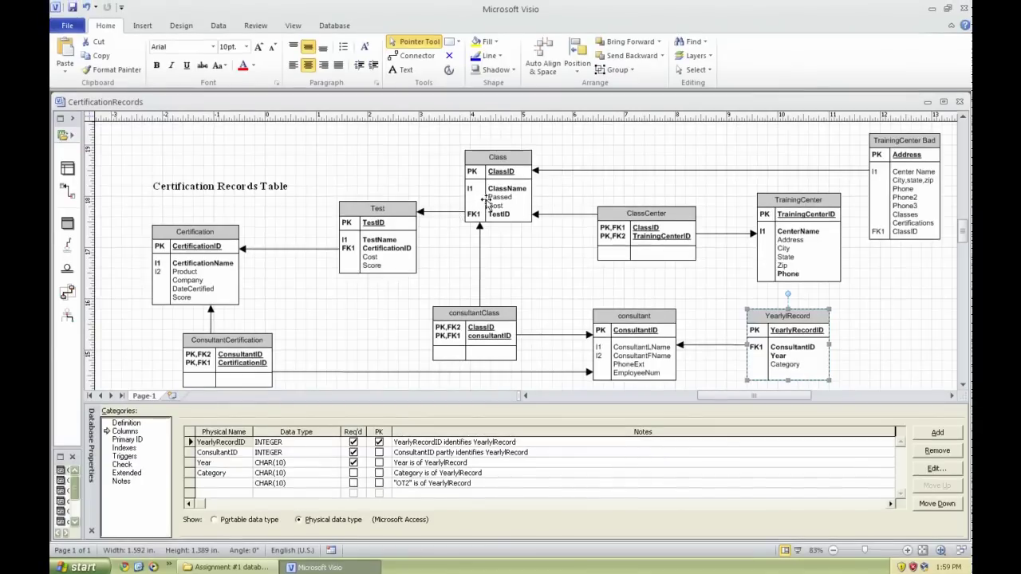
click(384, 234)
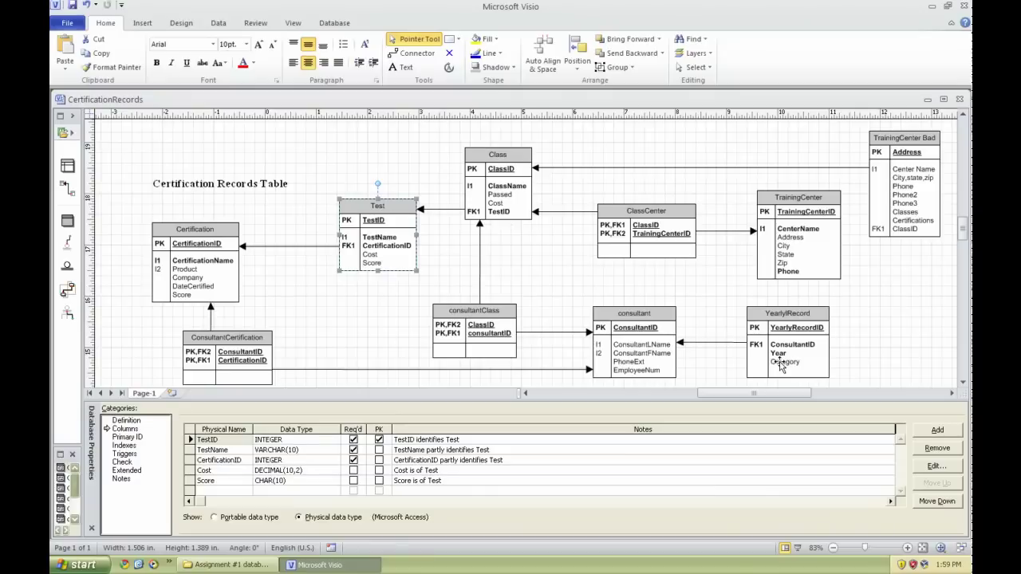
click(226, 268)
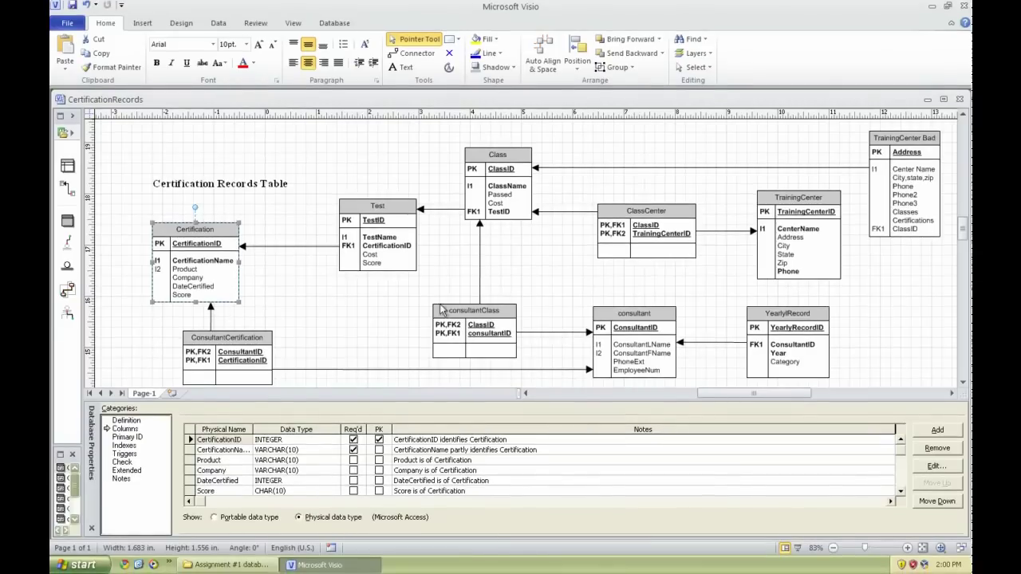
click(640, 346)
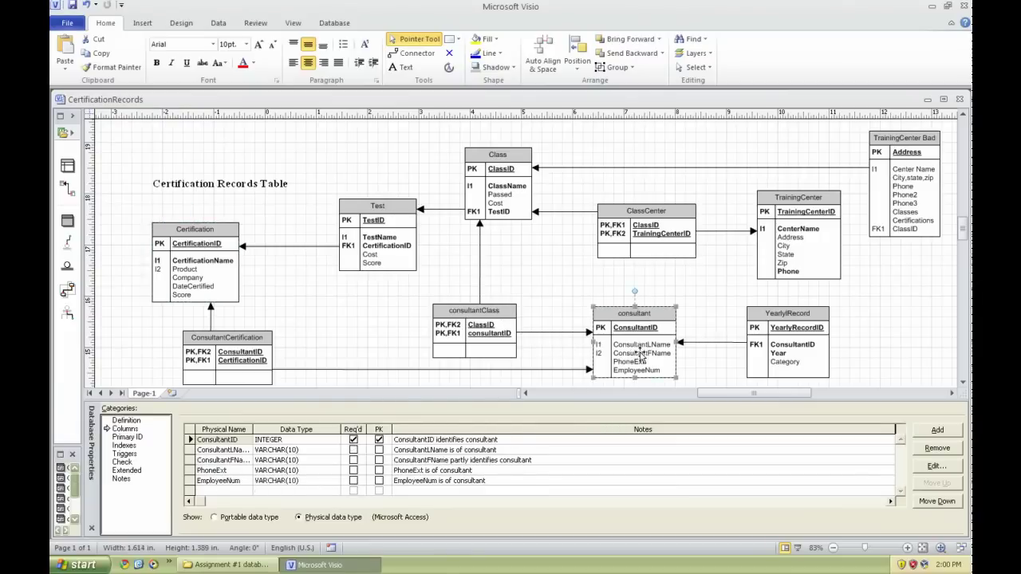
key(Escape)
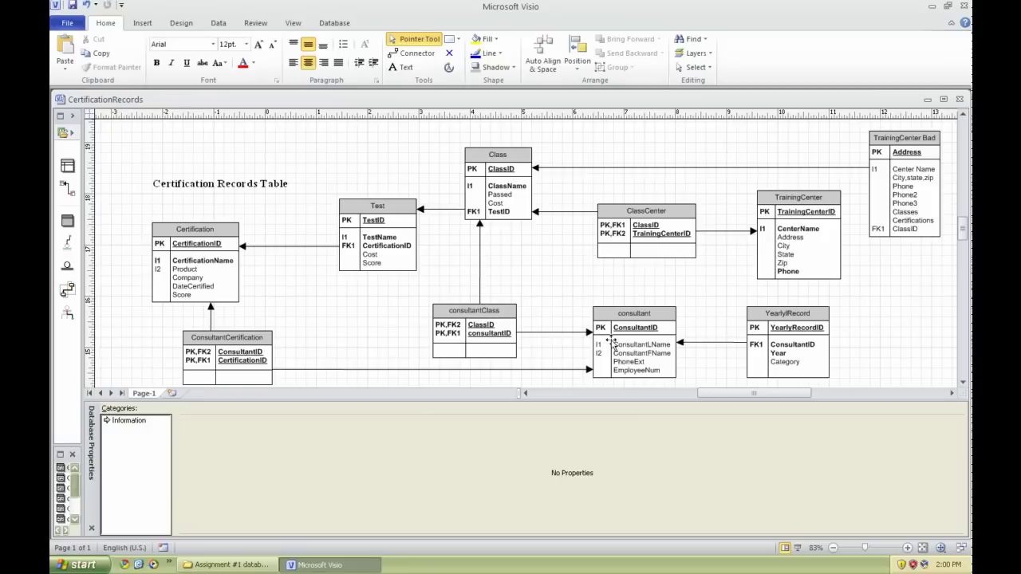
- Compare TrainingCenter Bad with TrainingCenter, and examine how the ClassCenter table links Class to TrainingCenter through its keys
click(924, 156)
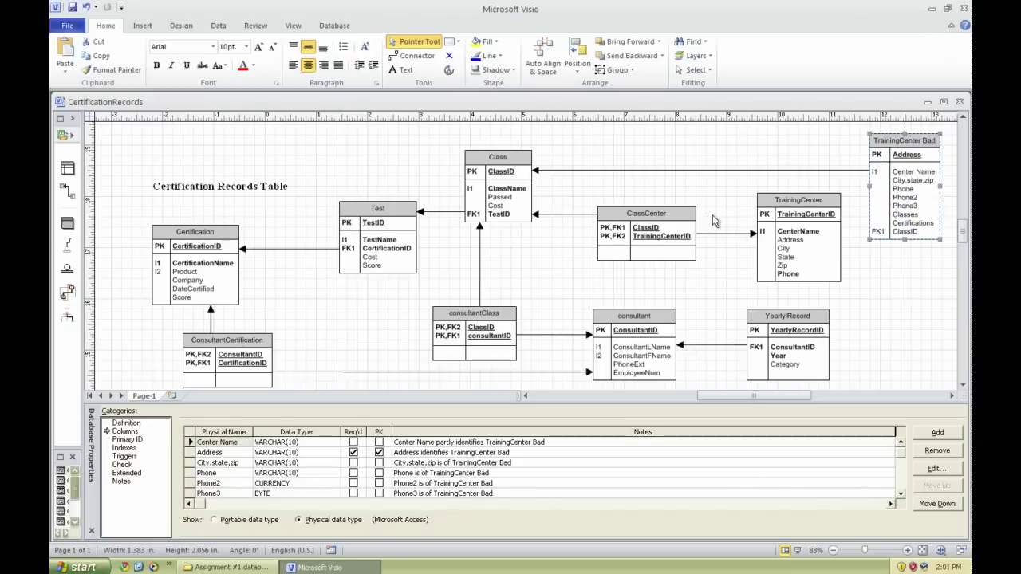
click(785, 211)
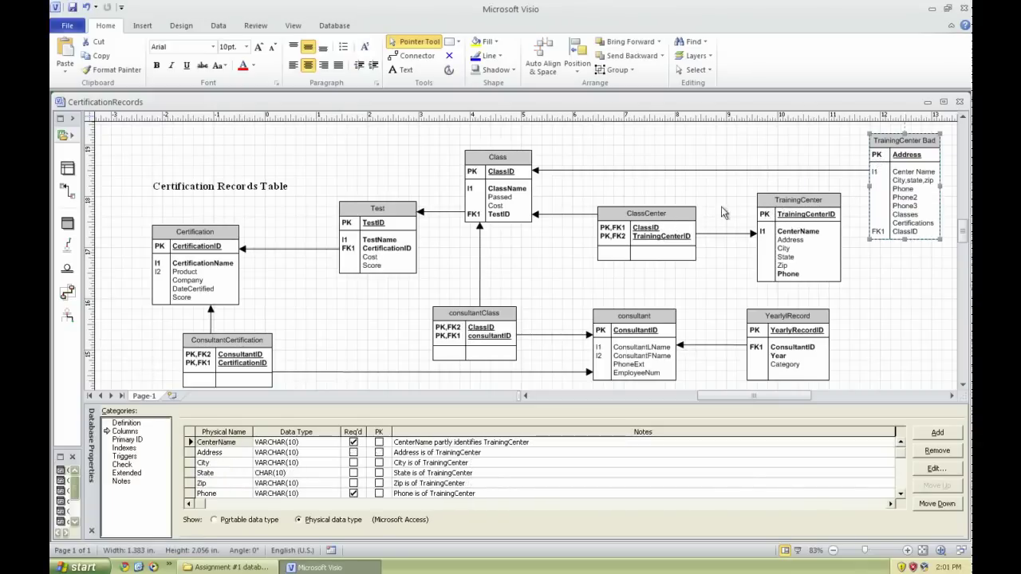
click(506, 193)
click(810, 238)
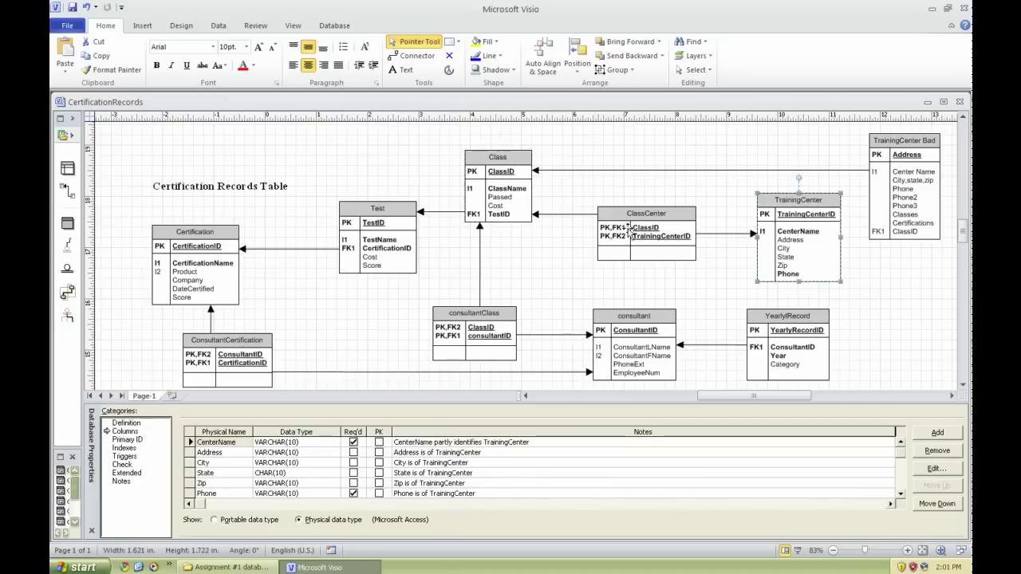
click(630, 229)
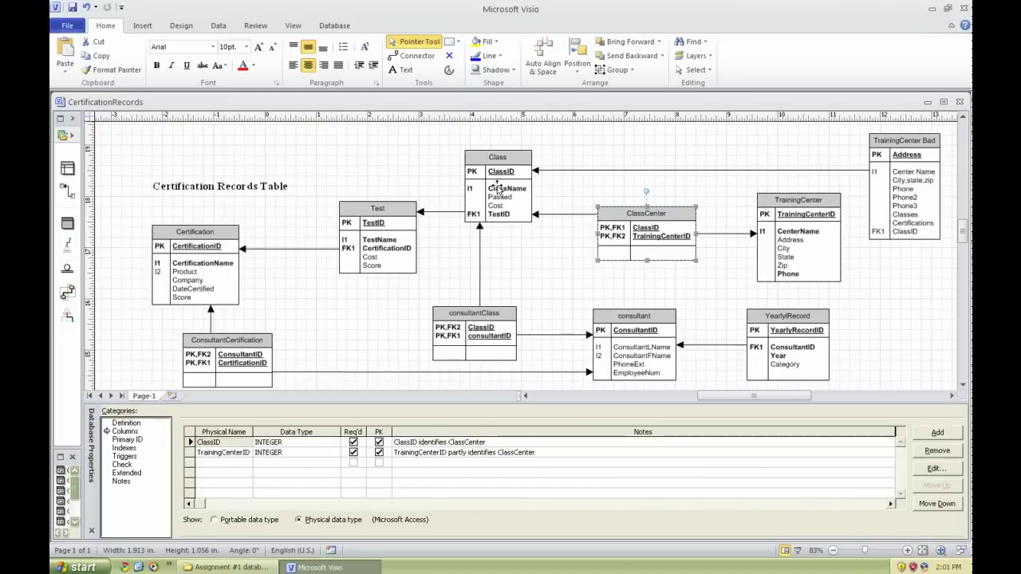
click(522, 196)
click(770, 235)
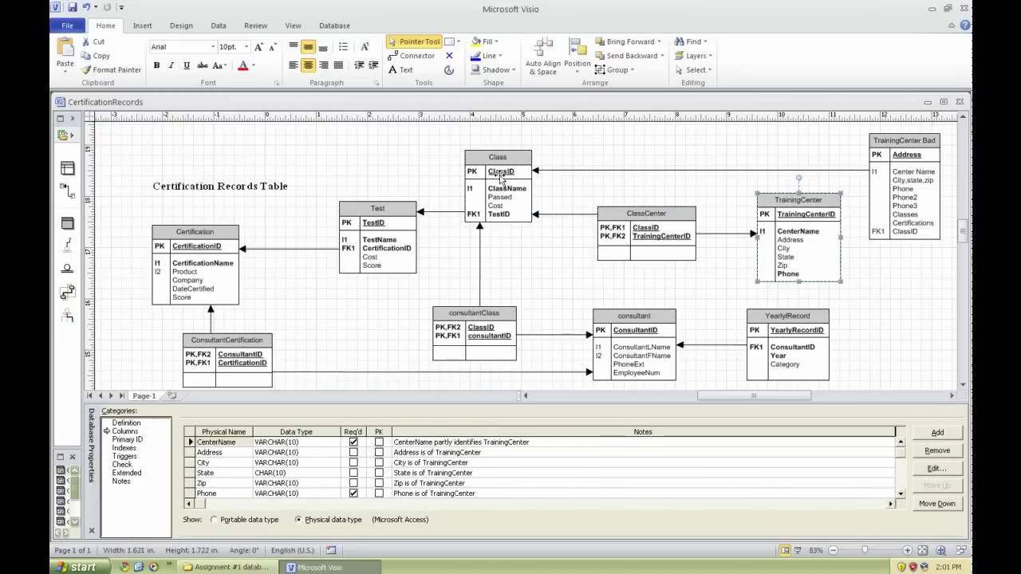
click(500, 174)
click(782, 220)
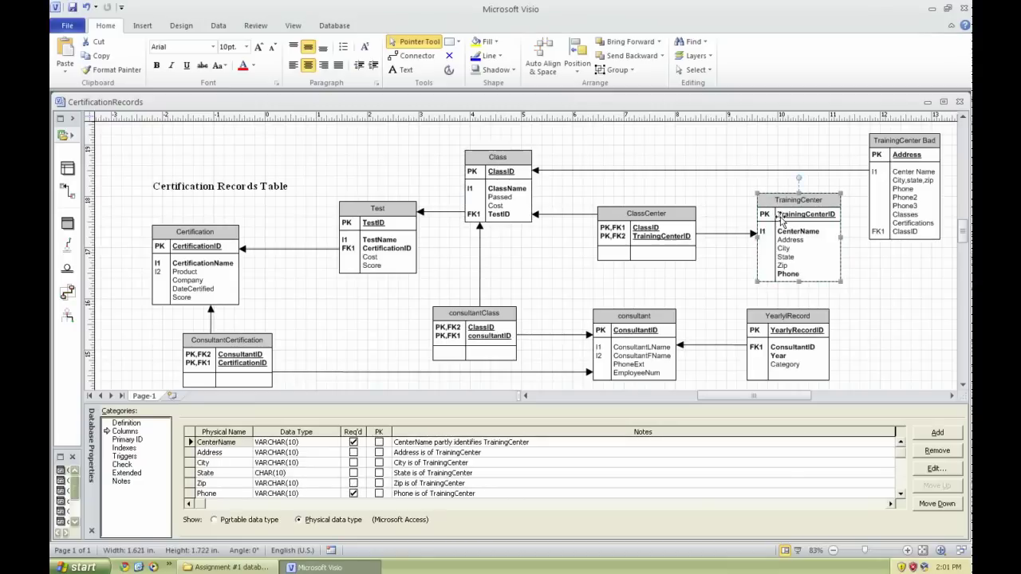
click(655, 233)
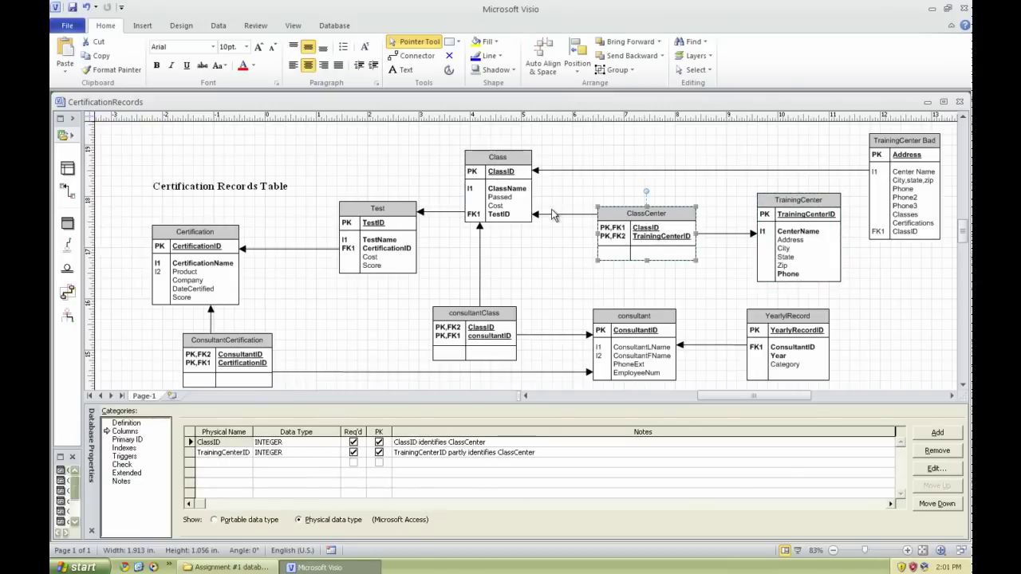
click(522, 205)
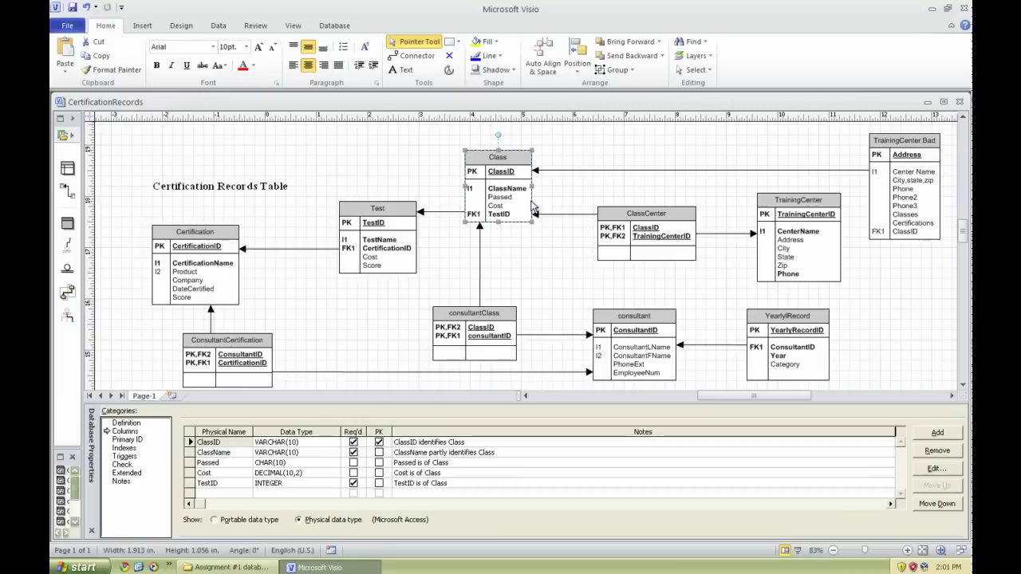
click(820, 231)
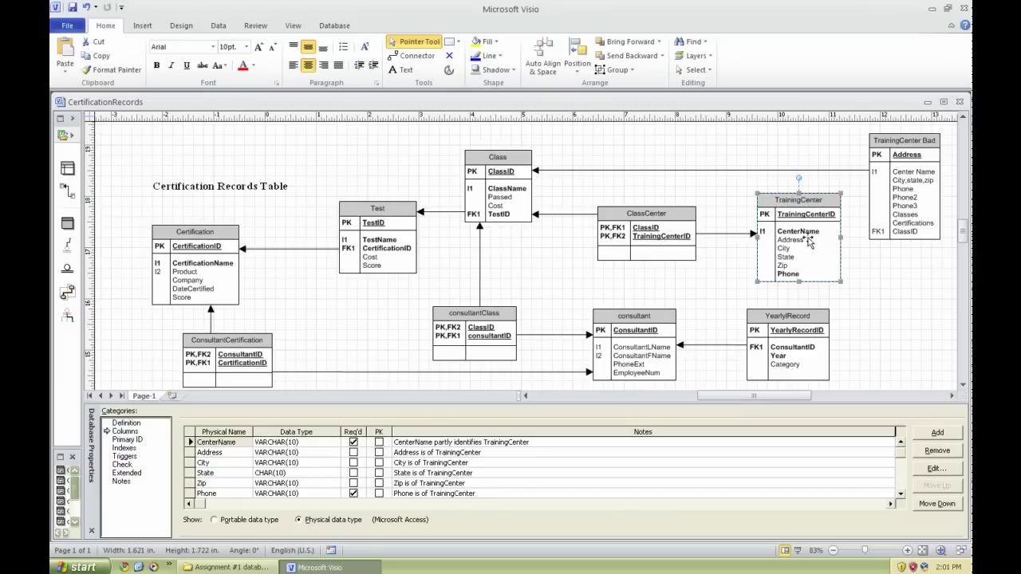
click(663, 230)
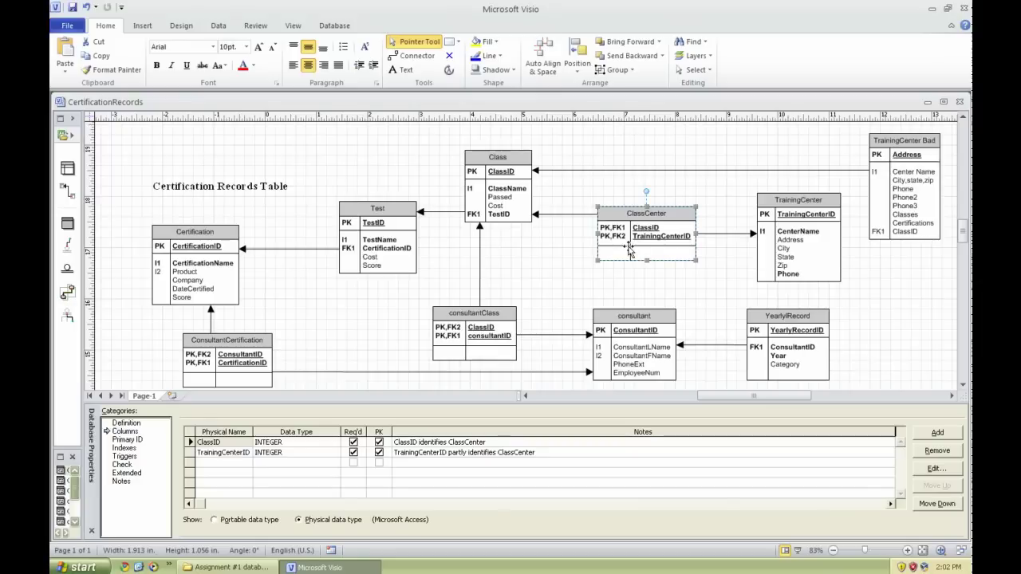
- Examine how the Certification, Test, Class, ClassCenter and consultant tables relate through their primary and foreign keys
click(197, 273)
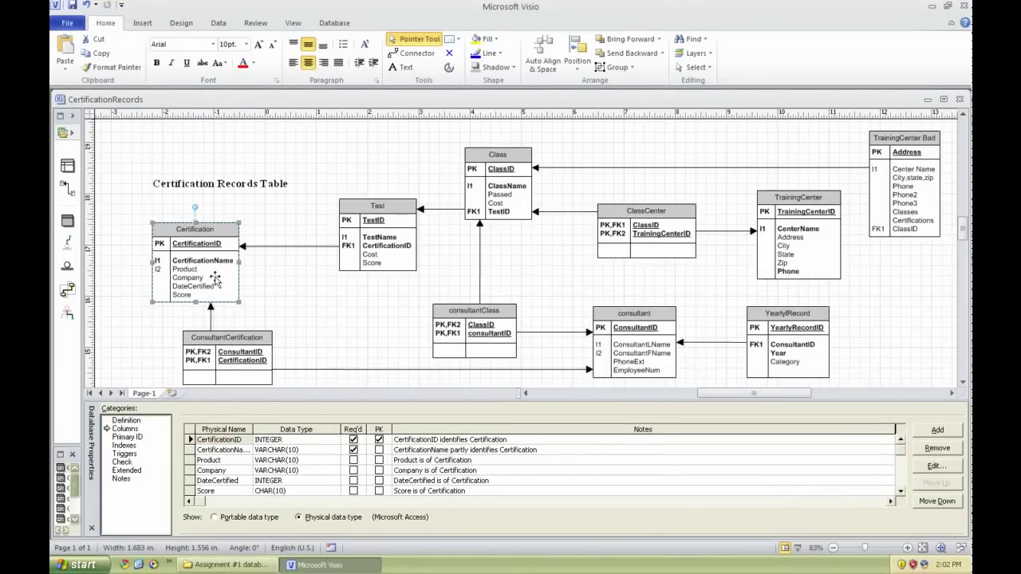
click(382, 259)
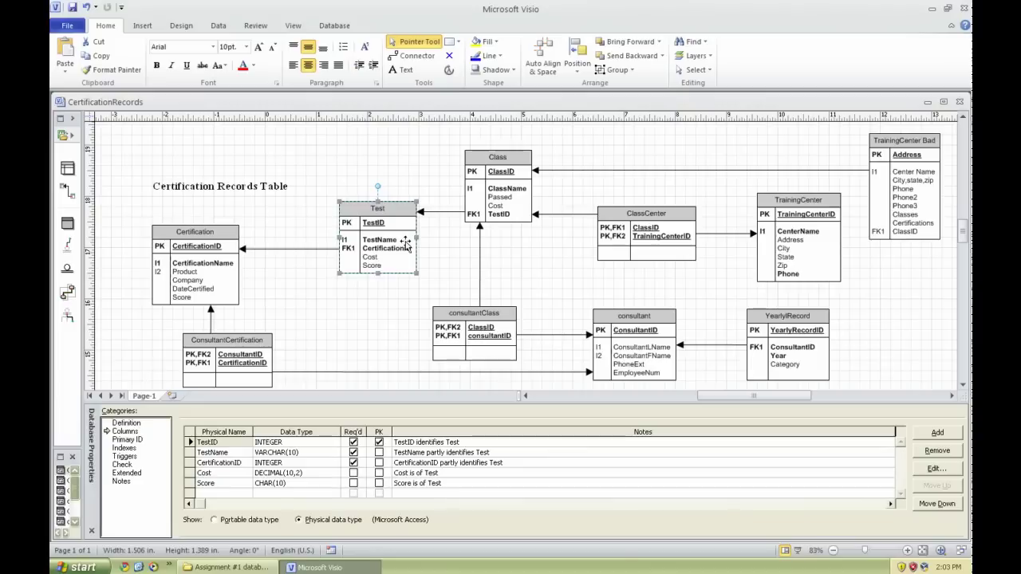
click(519, 207)
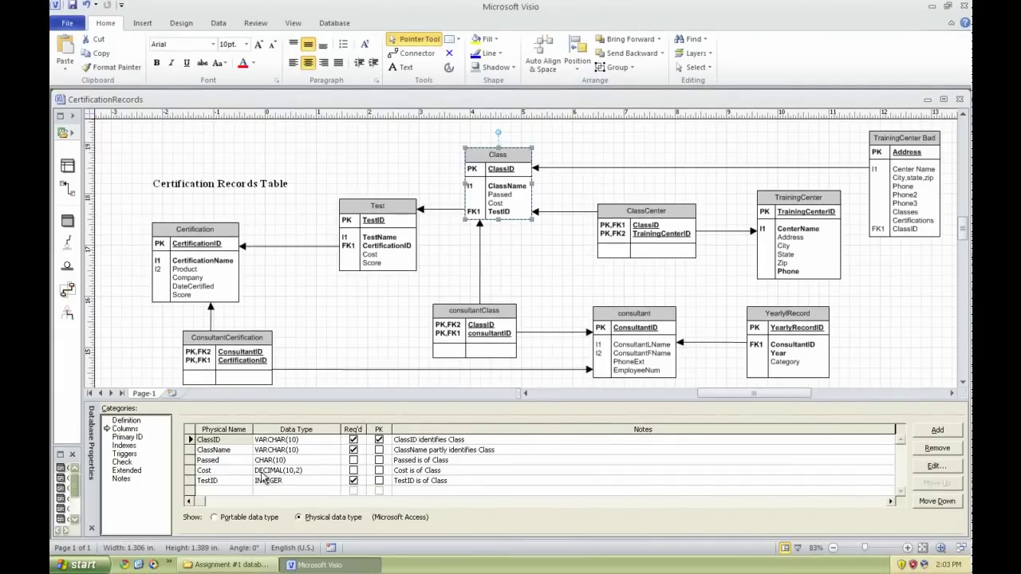
click(359, 255)
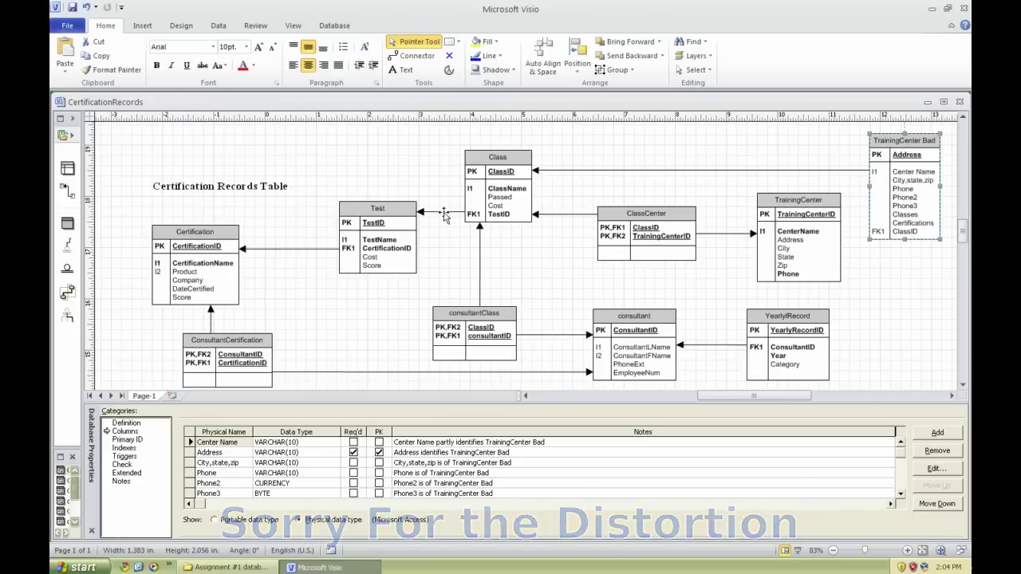
click(650, 222)
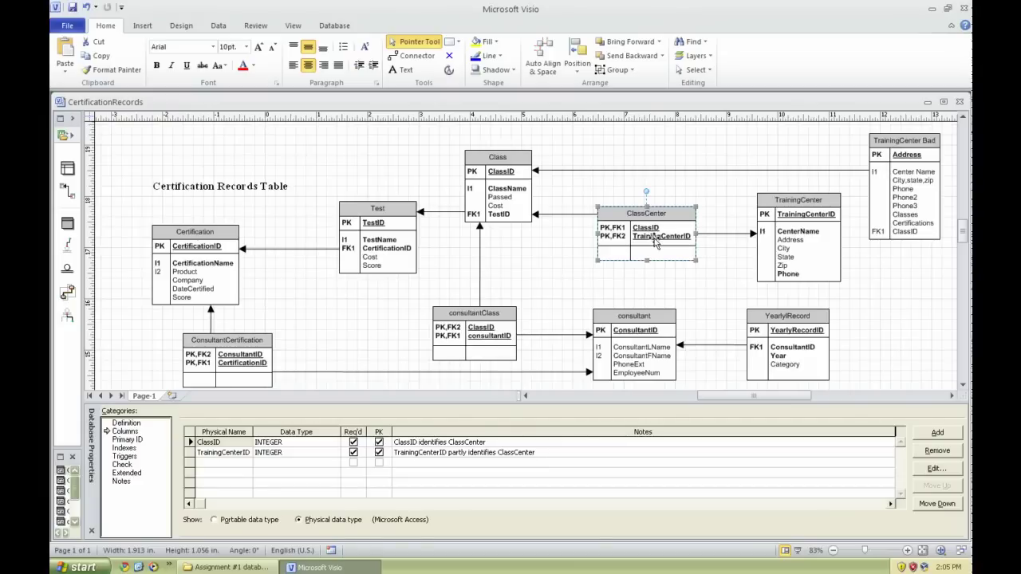
click(630, 349)
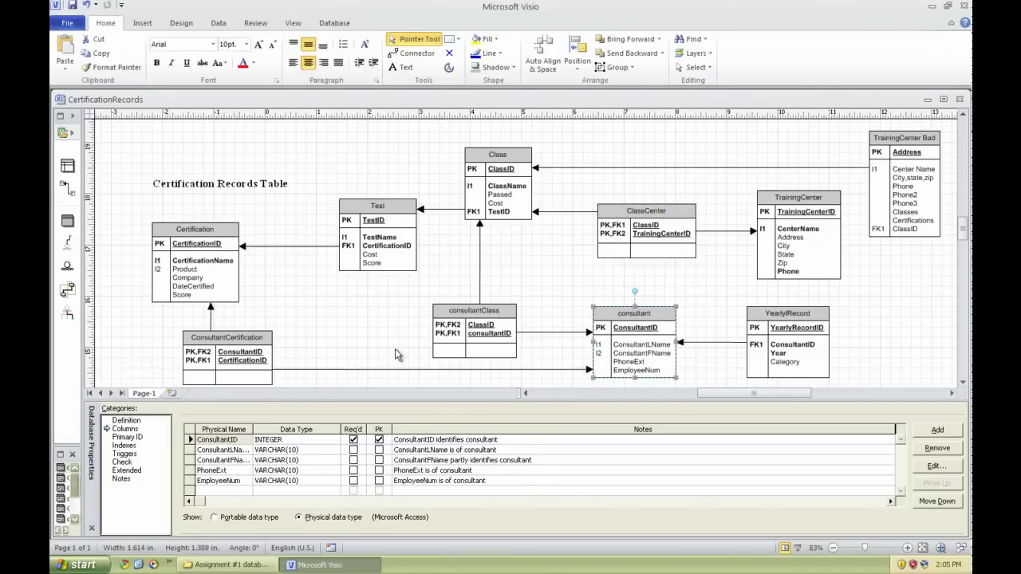
click(196, 271)
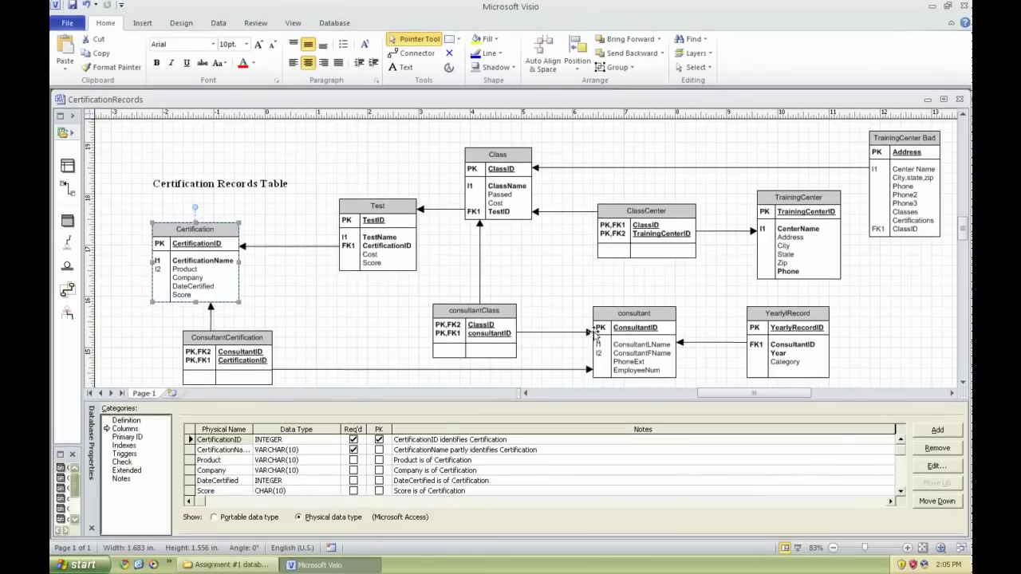
click(638, 357)
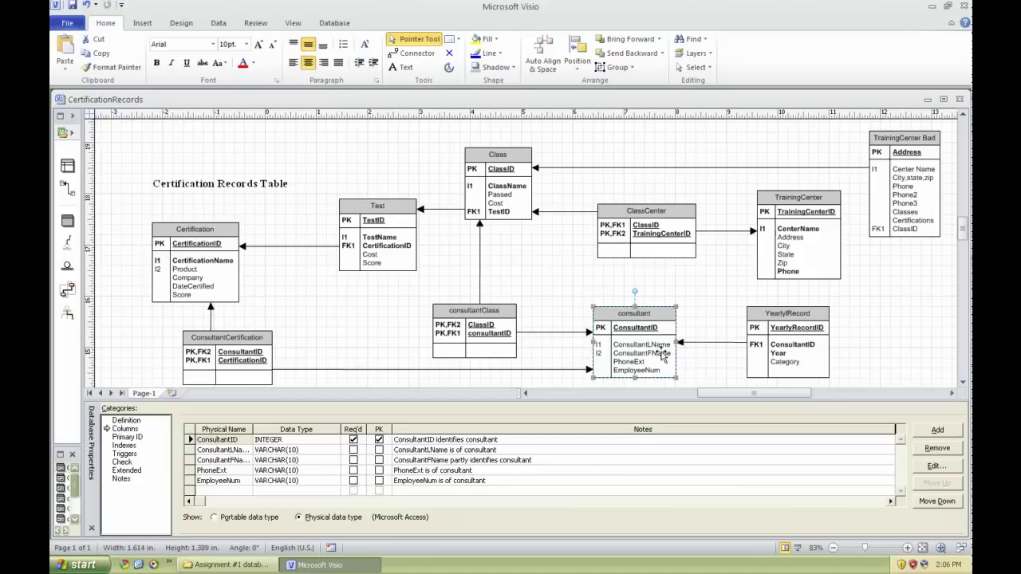
click(696, 371)
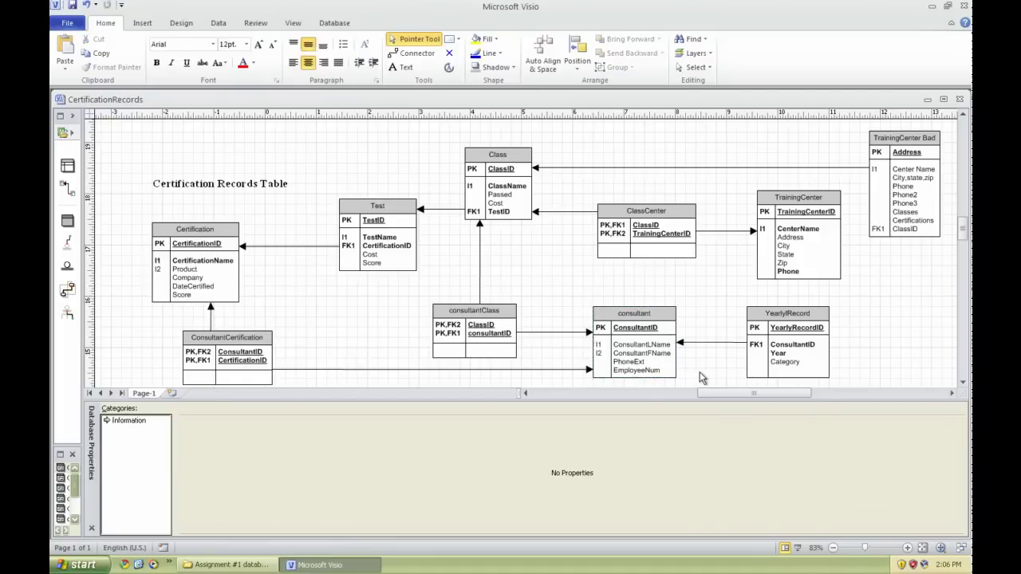
click(663, 355)
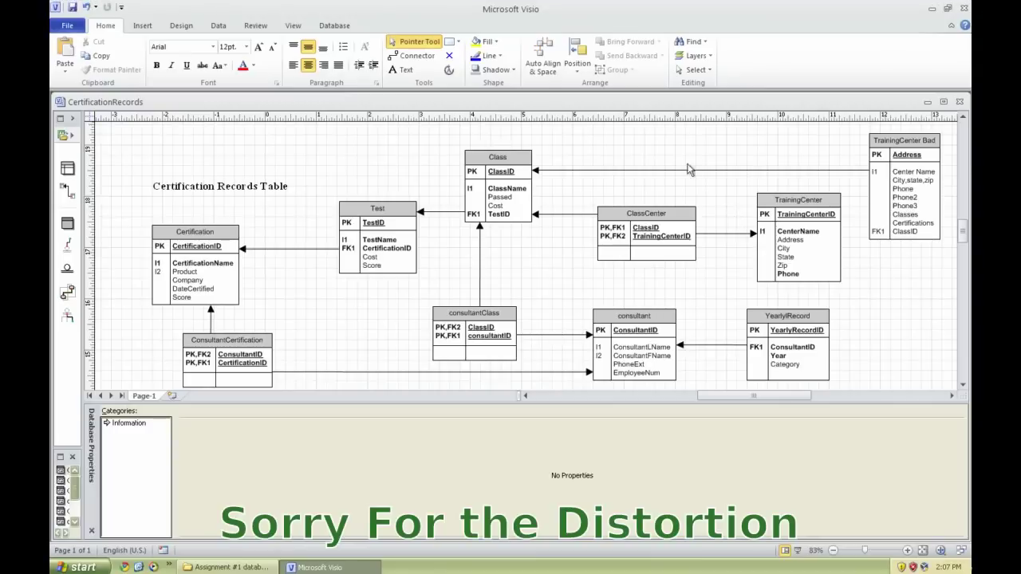
- Delete the relationship connector between the Class and TrainingCenter Bad tables
click(659, 171)
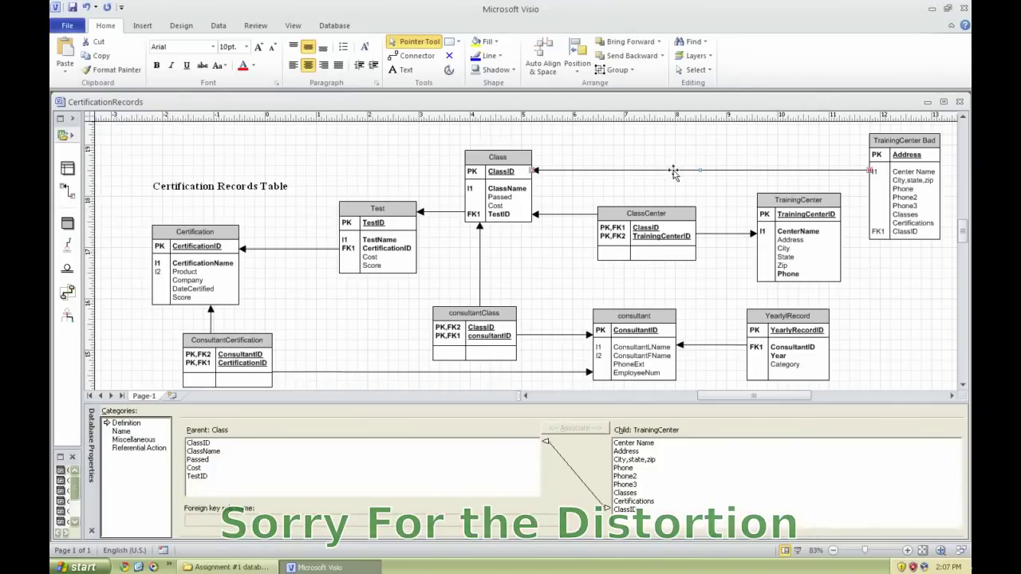
right_click(661, 169)
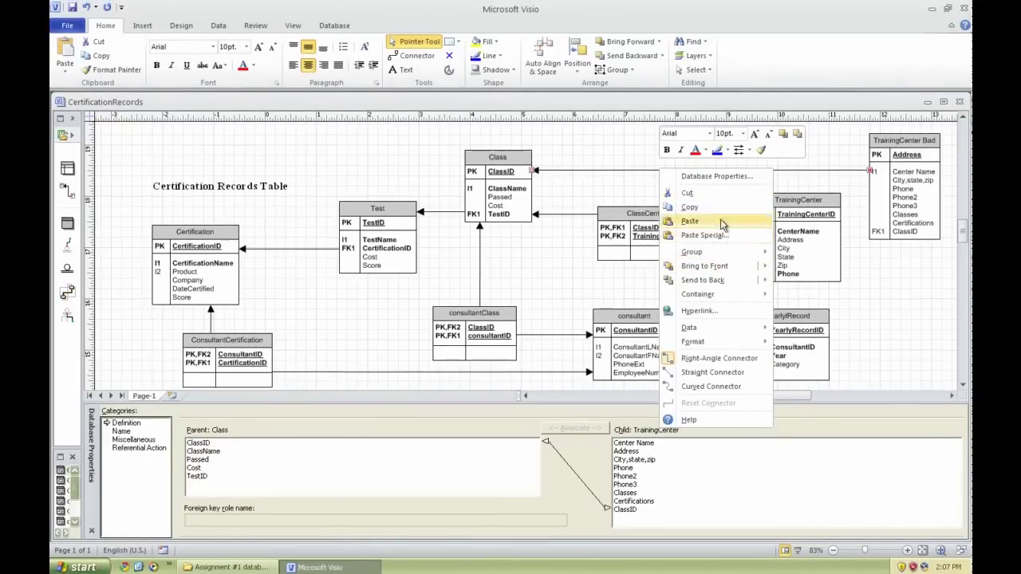
click(691, 205)
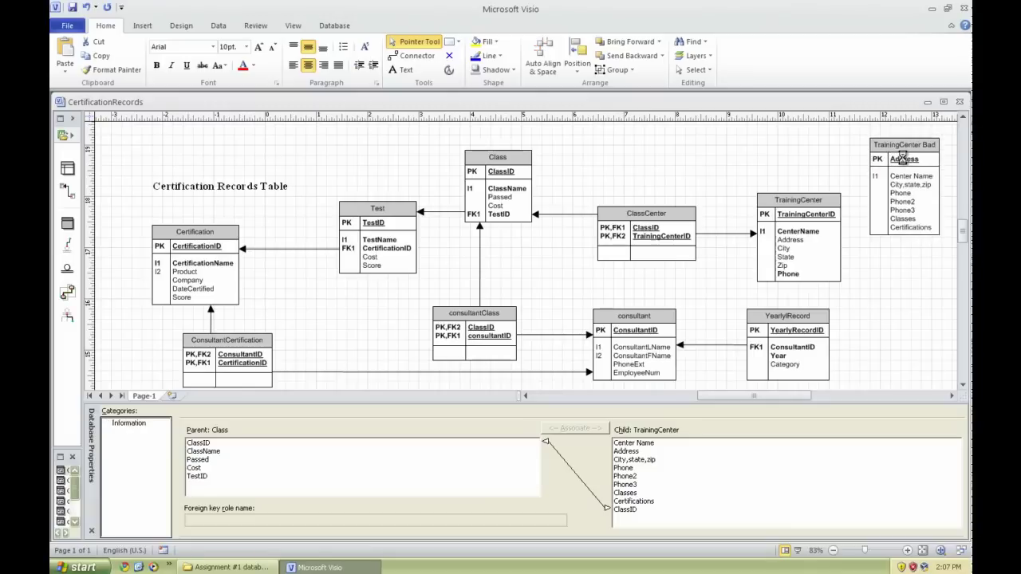
- Select the TrainingCenter Bad table
click(906, 162)
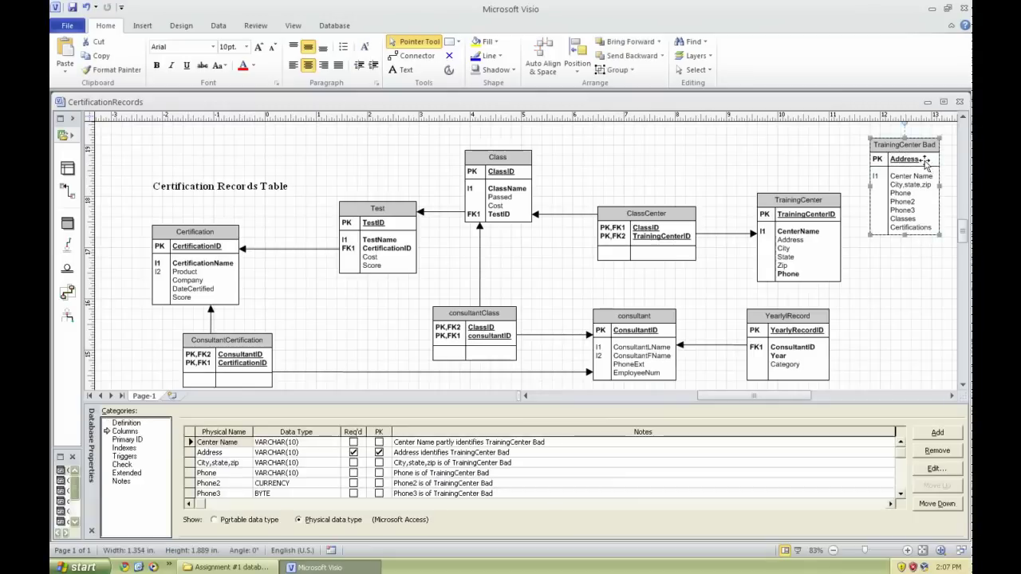